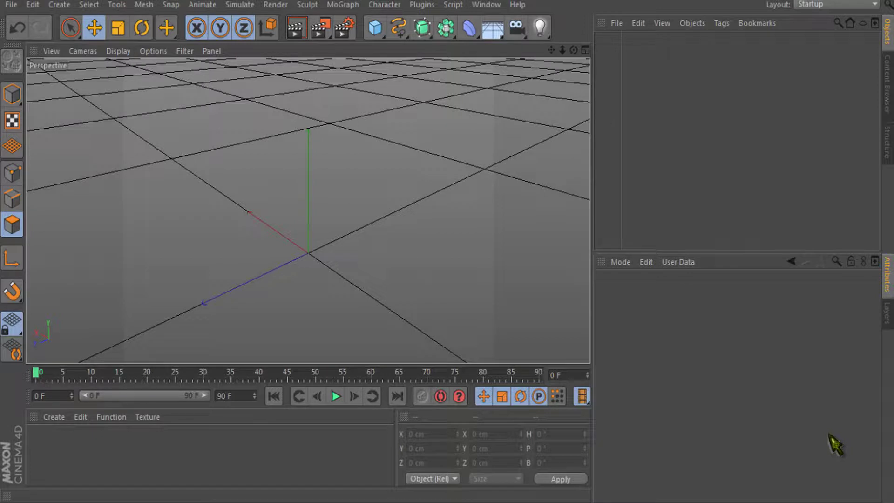
Step: Tilt the empty grid view and bring up the parametric primitives palette
left_click_drag(271, 241, 273, 195, "alt")
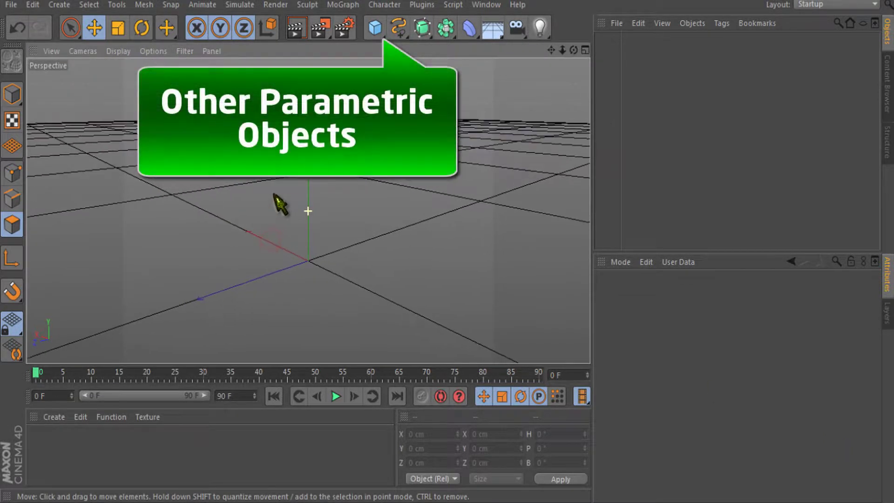
left_click(379, 35)
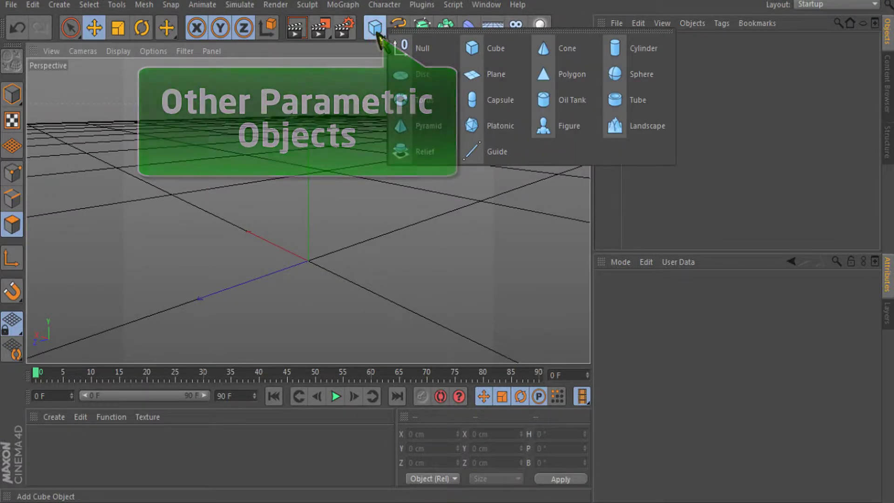
Step: Add a Cone, stretch its height to 200 cm with a 100 cm base, and zoom closer
left_click(570, 47)
left_click_drag(313, 184, 319, 148)
scroll(309, 296, "up", 3)
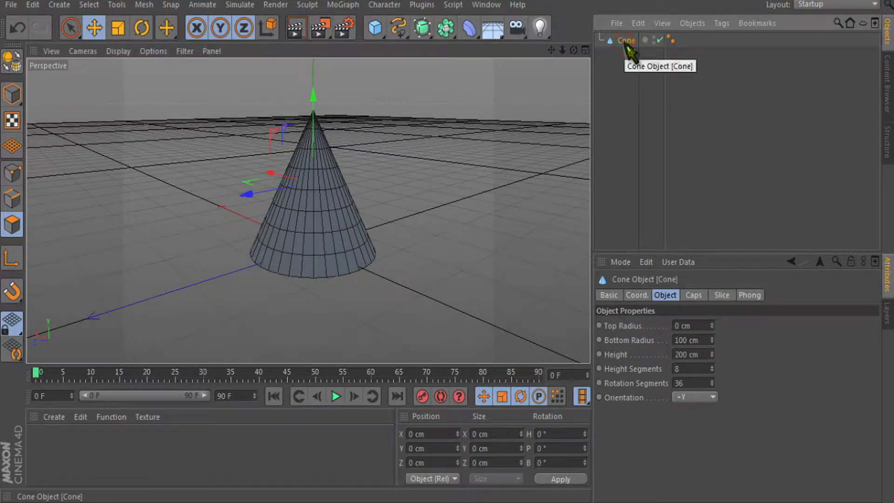
Step: Make the cone editable with C, cycle through Points and Edges modes, then select all its polygons
key("c")
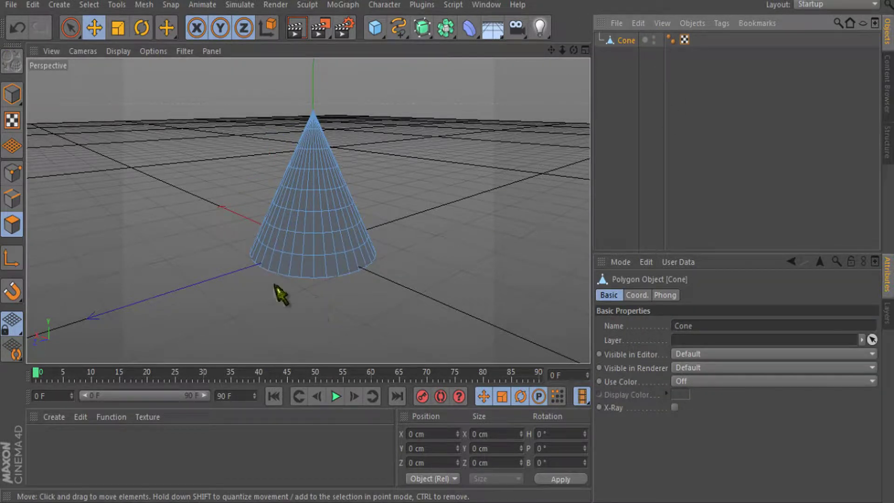
left_click(12, 175)
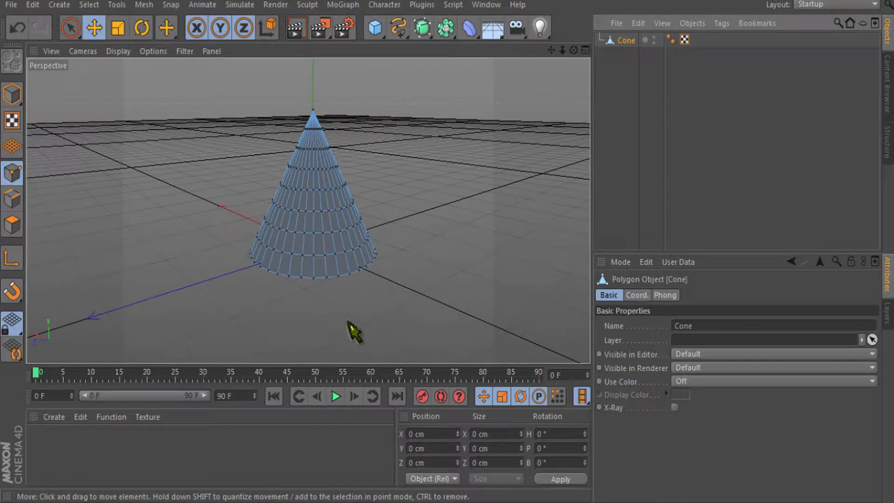
key("ctrl+a")
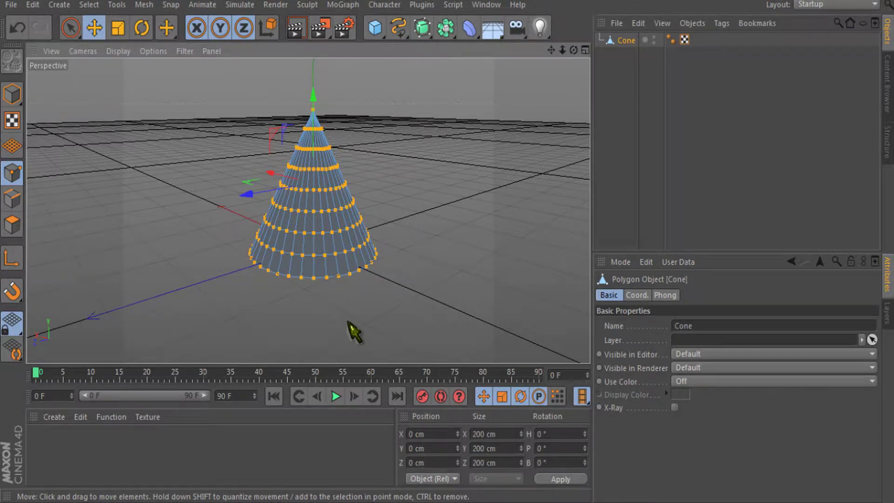
left_click(350, 326)
left_click(12, 200)
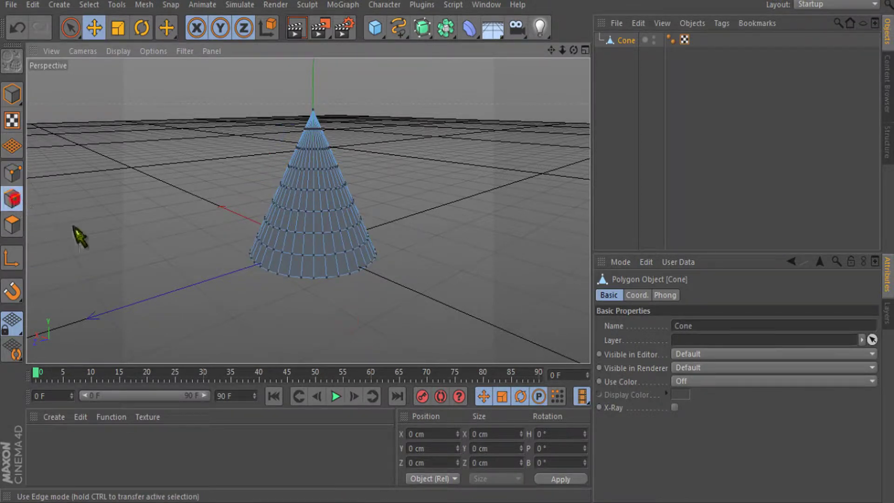
left_click(272, 321)
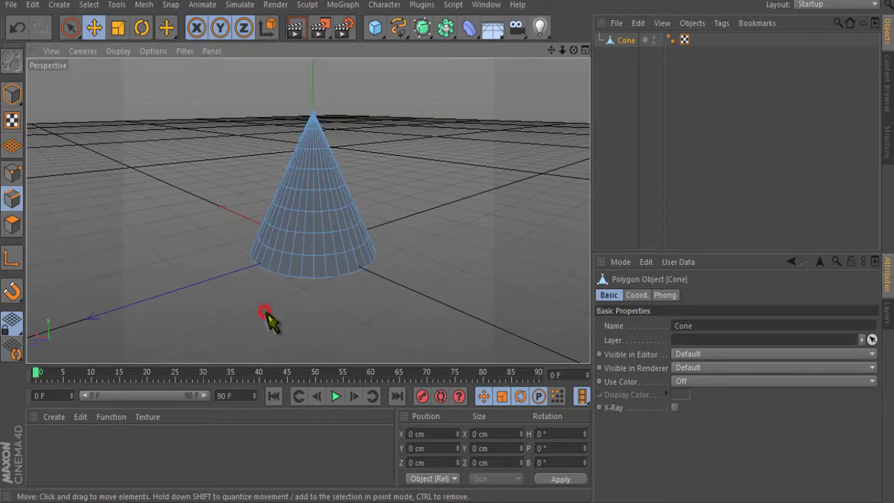
left_click(12, 225)
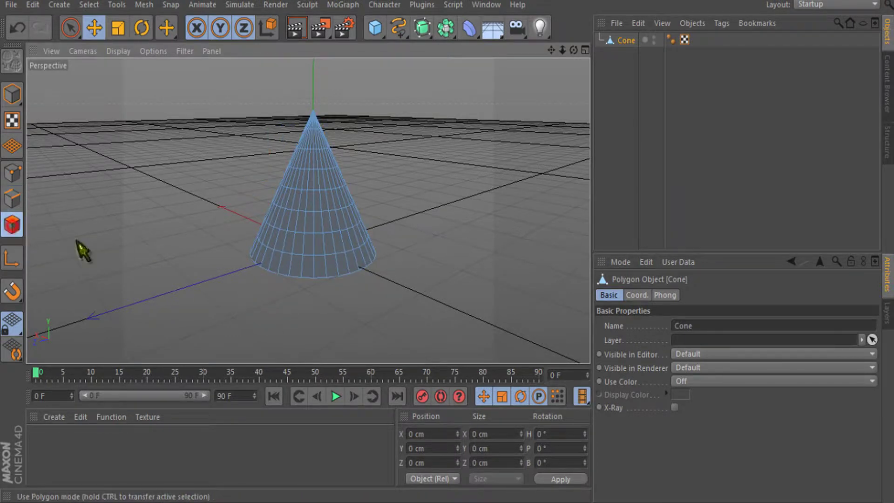
key("ctrl+a")
Step: Select one side polygon and drag it out sideways in World coordinates into a long wing
left_click(310, 315)
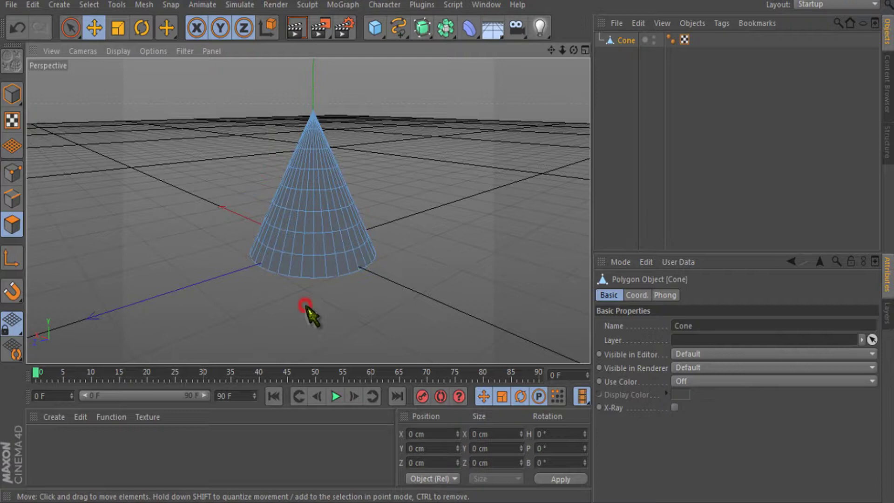
left_click(304, 202)
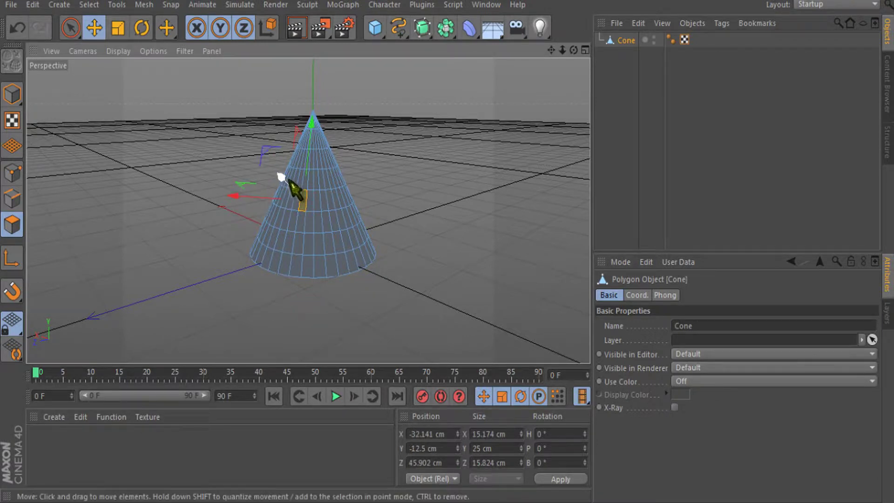
left_click(268, 30)
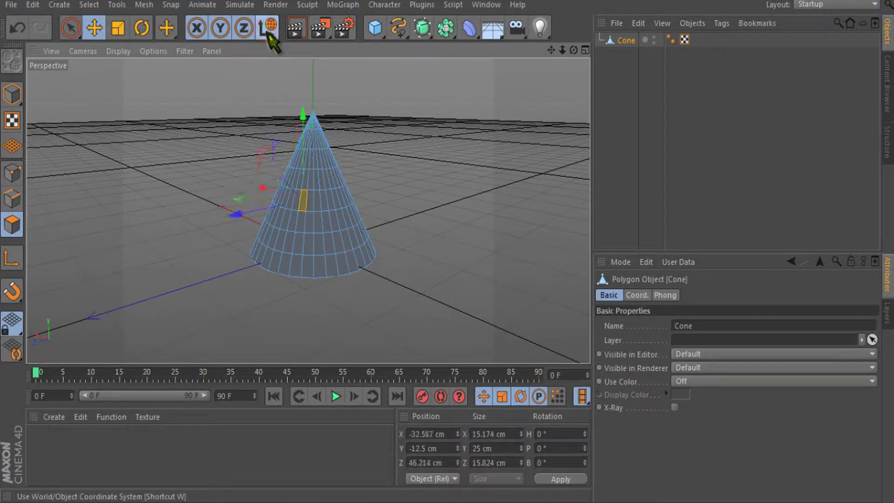
left_click_drag(238, 214, 401, 251)
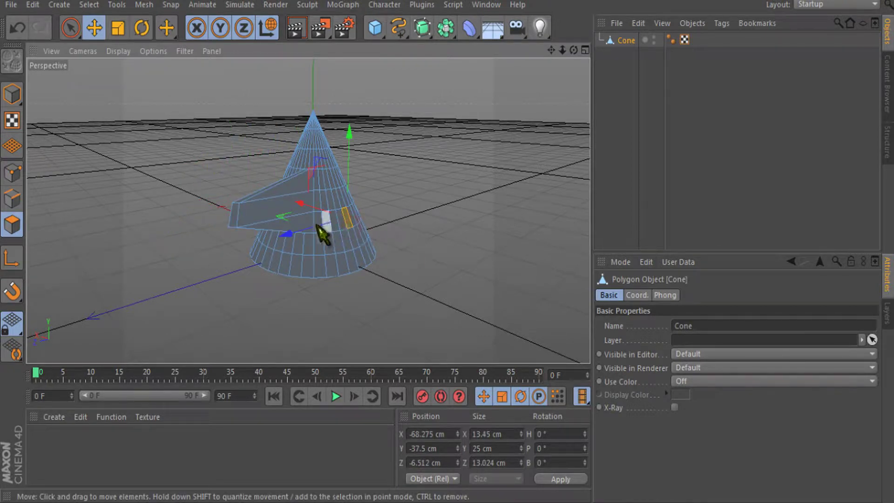
left_click_drag(319, 230, 253, 208)
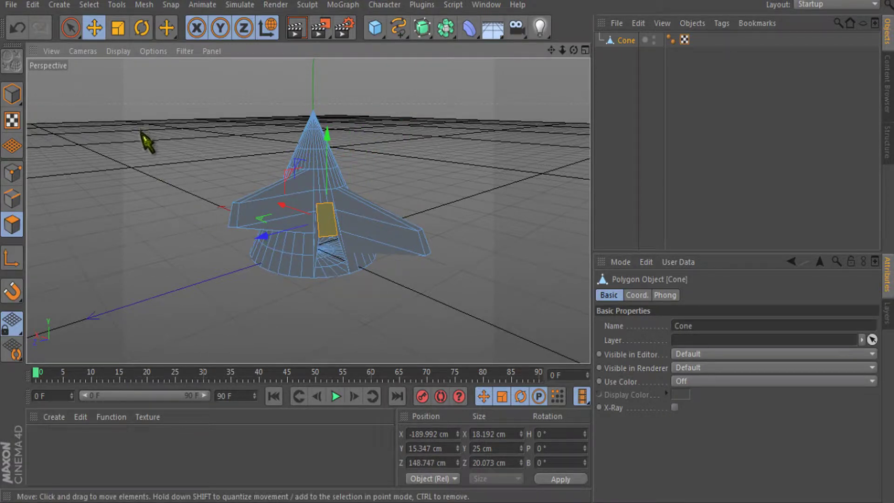
Step: Pull another side polygon out sideways and in depth to form a new wing
left_click_drag(175, 160, 361, 251, "alt")
left_click(257, 210)
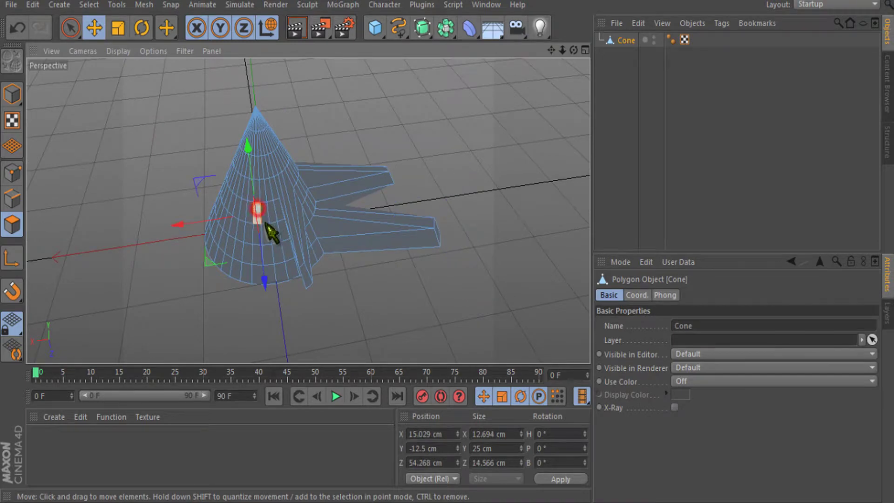
left_click_drag(270, 230, 103, 246)
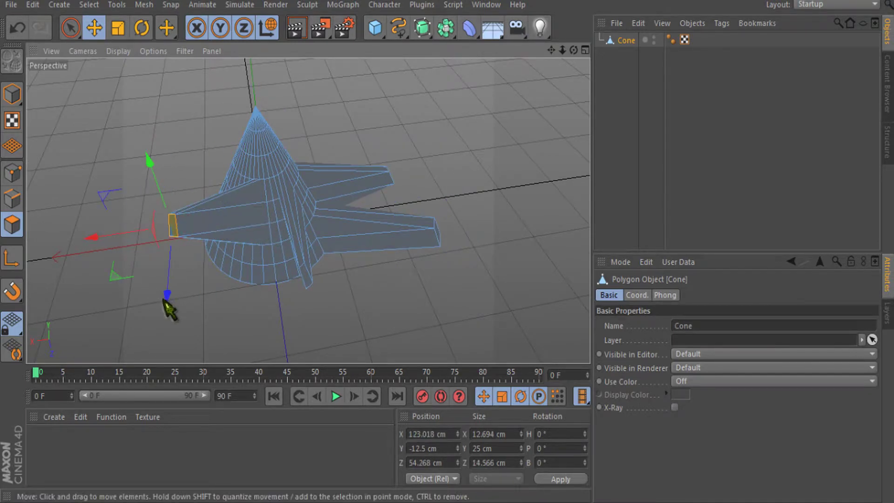
left_click_drag(170, 310, 455, 253)
left_click_drag(159, 136, 333, 303, "alt")
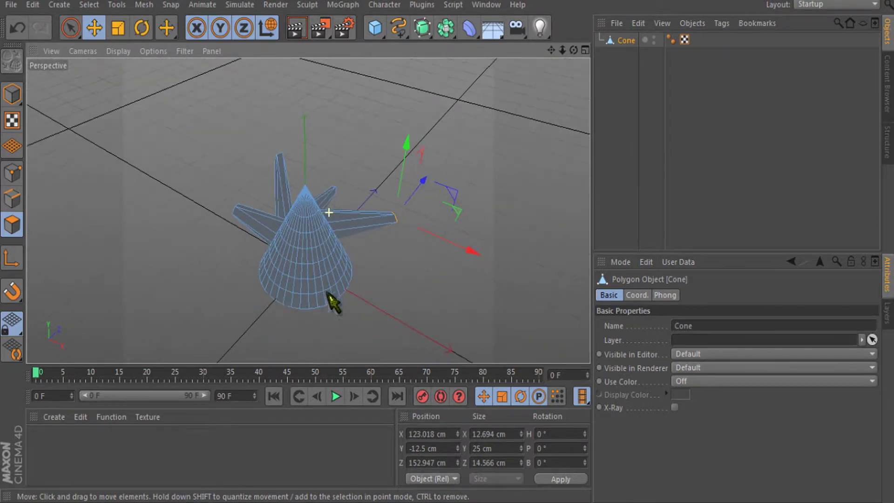
Step: Select a three-row strip of front faces and drag it outward along object X and Z axes
left_click(306, 271)
left_click(318, 269, "shift")
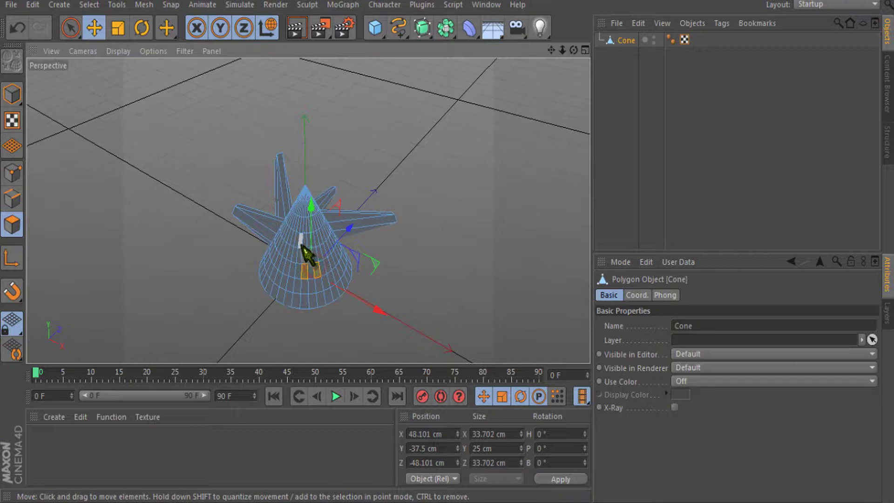
left_click(309, 256, "shift")
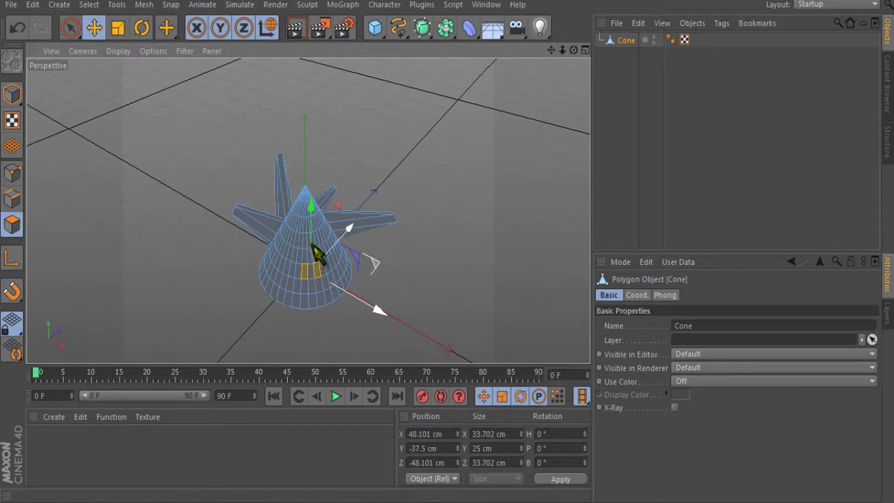
left_click(317, 257, "shift")
left_click(309, 284, "shift")
left_click(317, 286, "shift")
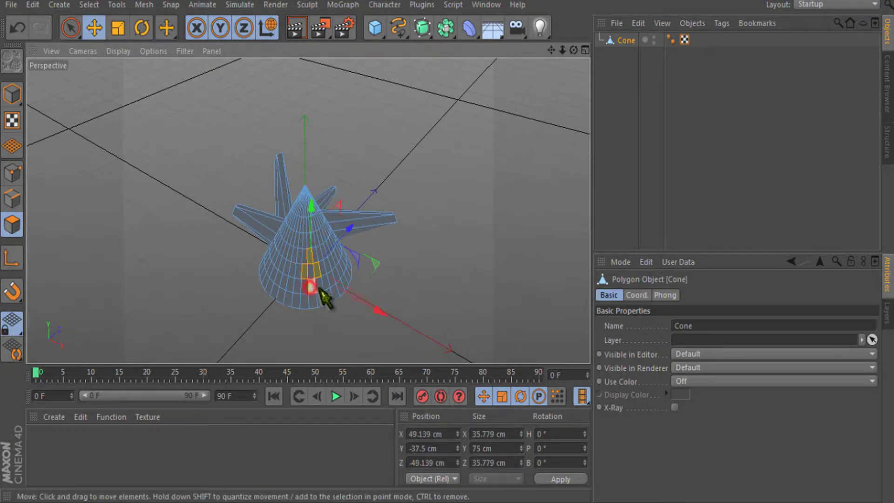
left_click(268, 27)
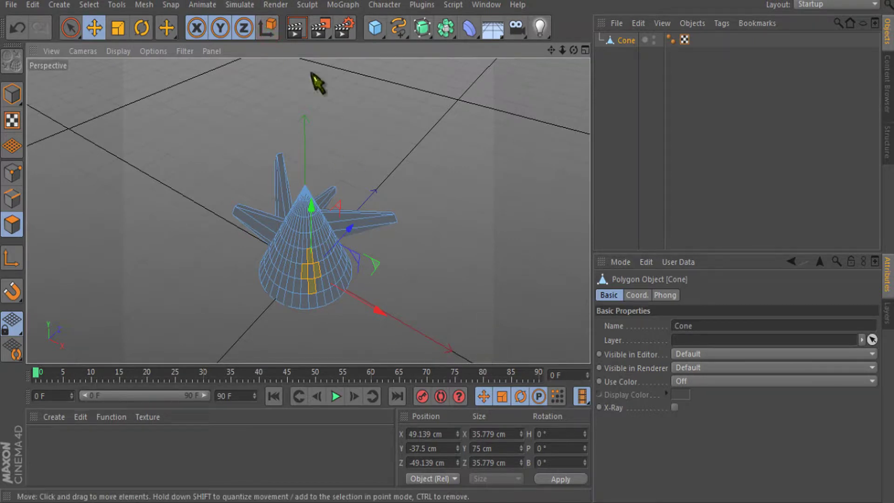
left_click(268, 27)
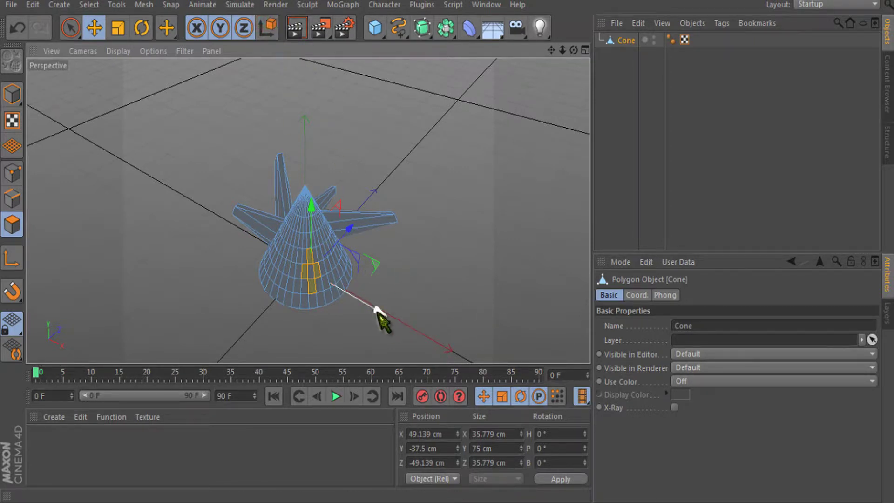
left_click_drag(378, 313, 424, 370)
left_click_drag(389, 249, 220, 241)
Step: Stretch one more side face outward along the blue axis into a wing
left_click(210, 233)
scroll(291, 175, "down", 3)
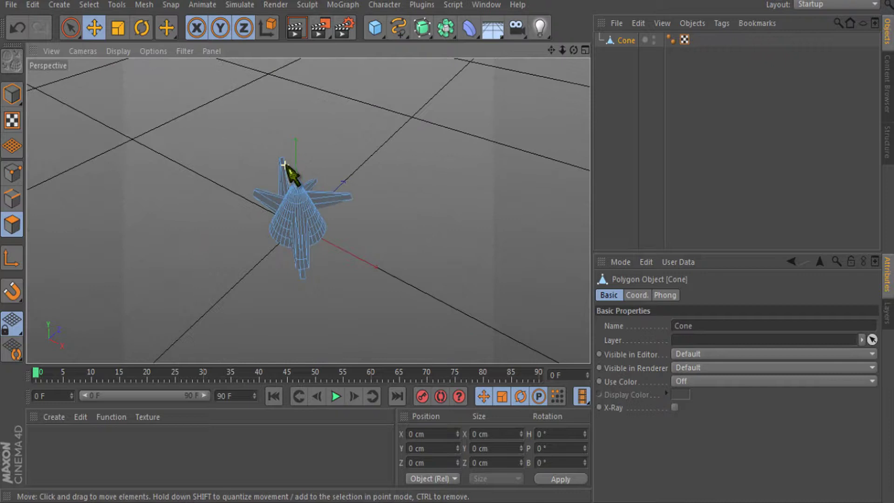
scroll(285, 165, "down", 2)
left_click_drag(261, 209, 273, 149, "alt")
scroll(273, 150, "up", 3)
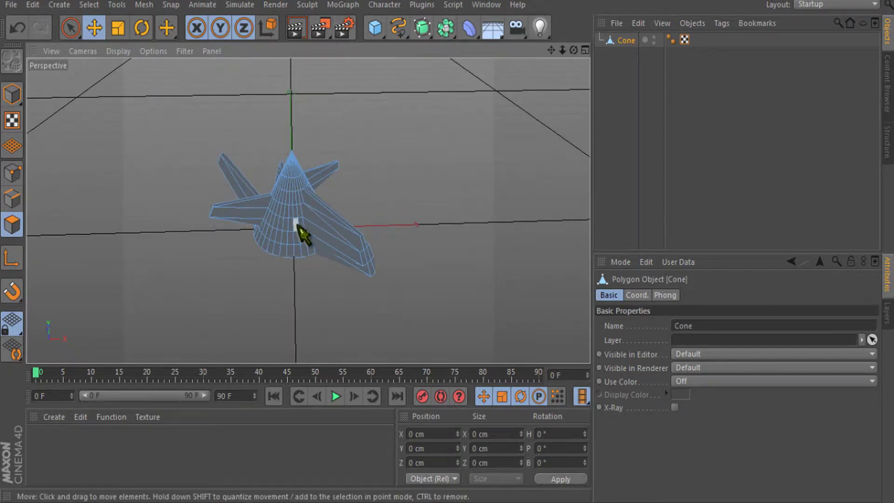
left_click(280, 225)
left_click_drag(234, 229, 201, 252)
left_click(183, 96)
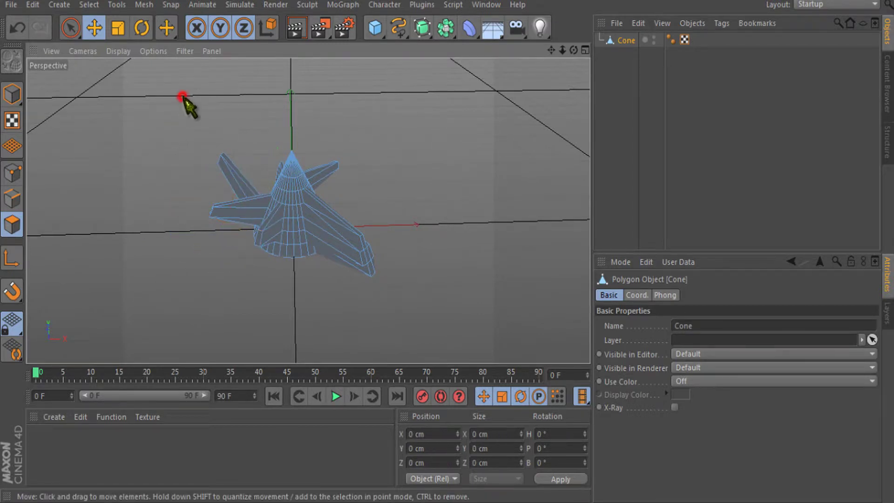
Step: Orbit to a low close view of the spaceship and render it with Shift+R
left_click_drag(184, 98, 305, 96, "alt")
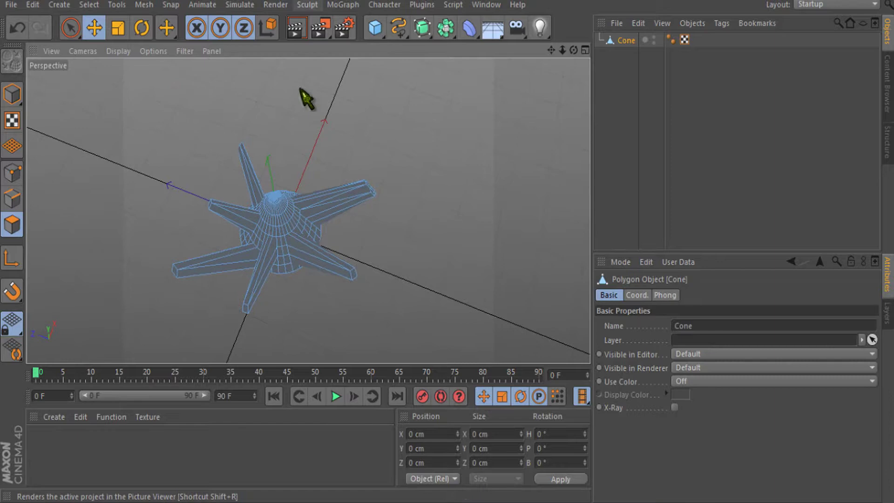
left_click_drag(275, 158, 233, 198, "alt")
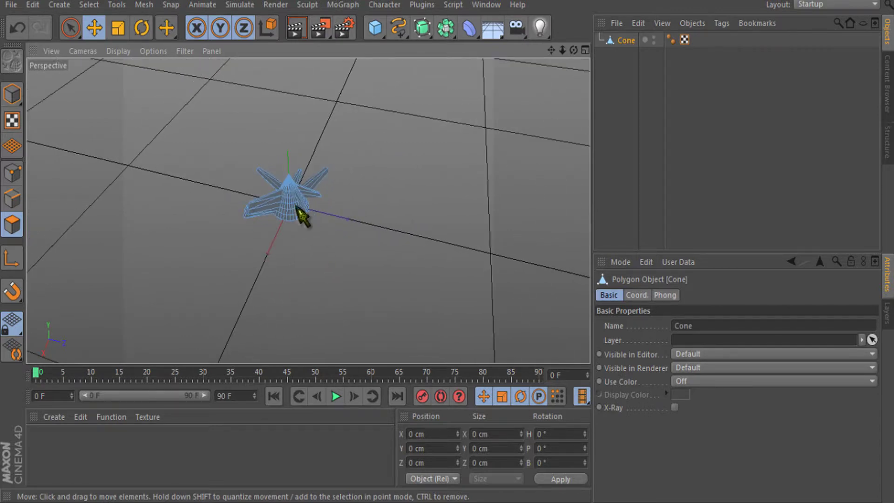
scroll(289, 214, "up", 5)
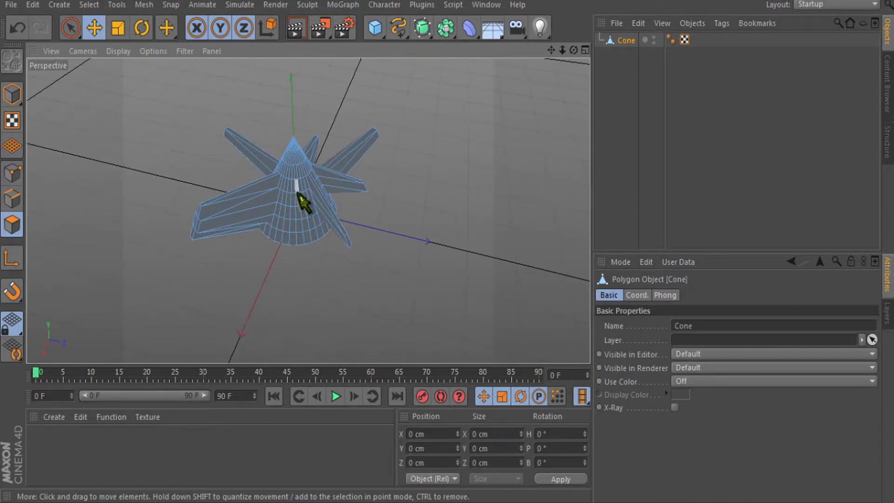
left_click_drag(291, 307, 303, 243, "alt")
left_click_drag(288, 201, 290, 197, "alt")
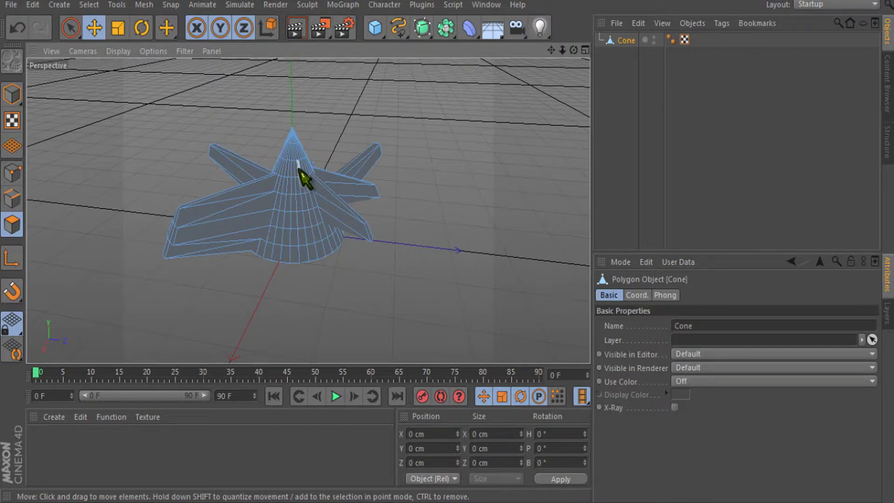
key("shift+r")
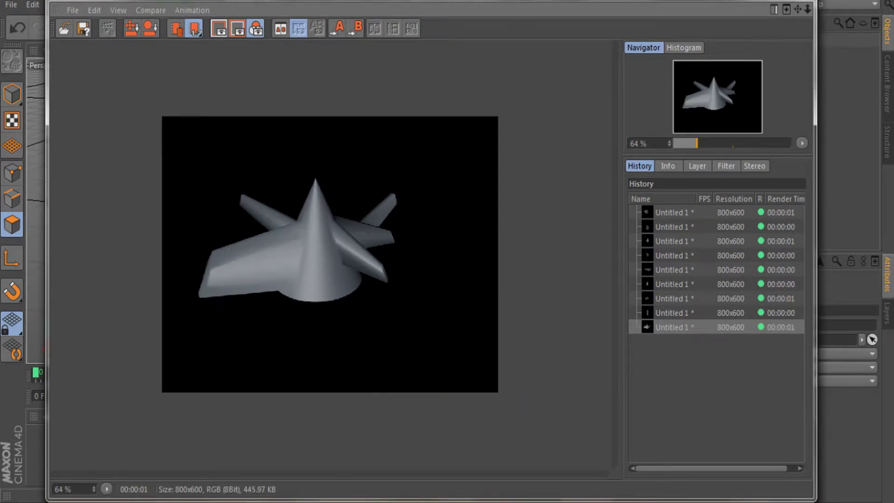
Step: Close the Picture Viewer and orbit the spaceship, dismissing the primitives list without adding anything
left_click(813, 3)
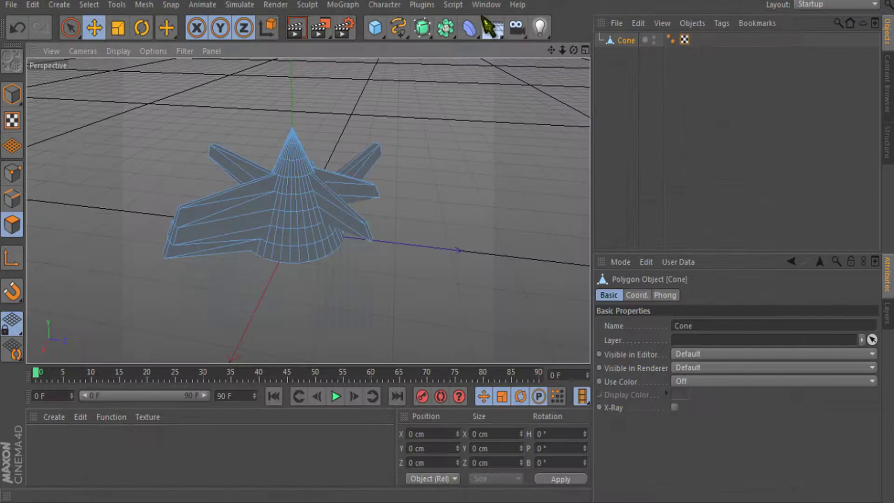
left_click(381, 29)
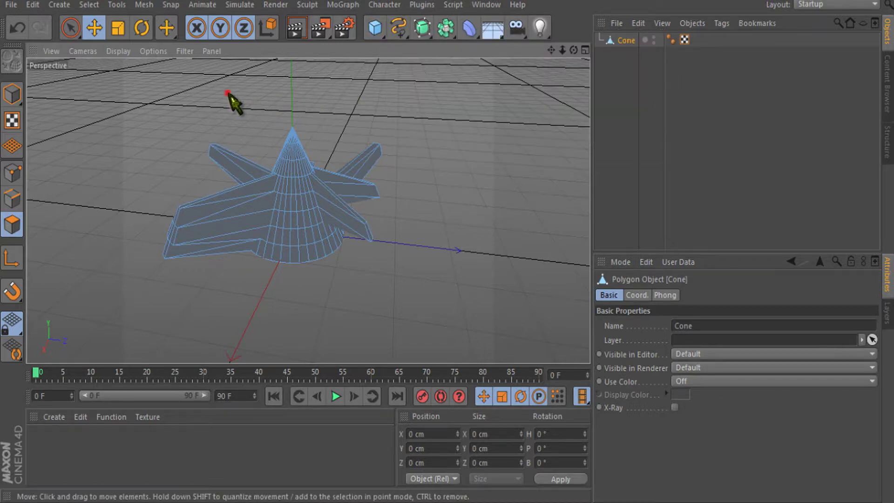
left_click_drag(228, 93, 296, 115, "alt")
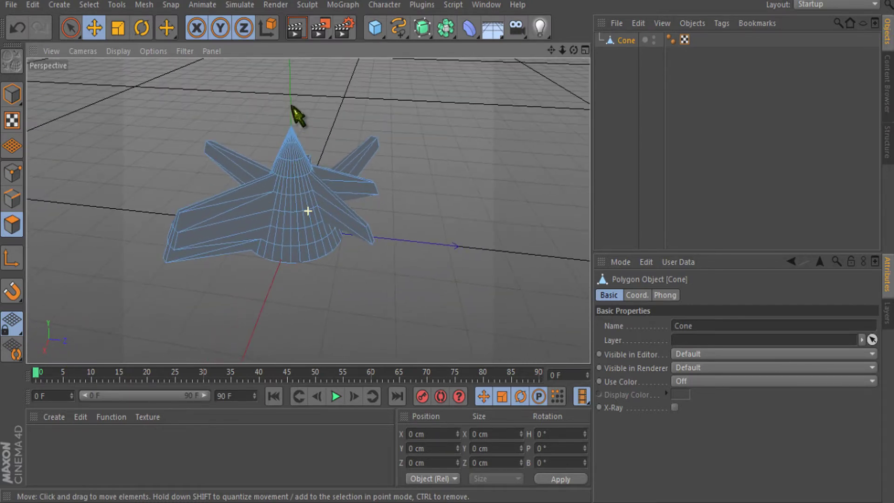
left_click(372, 32)
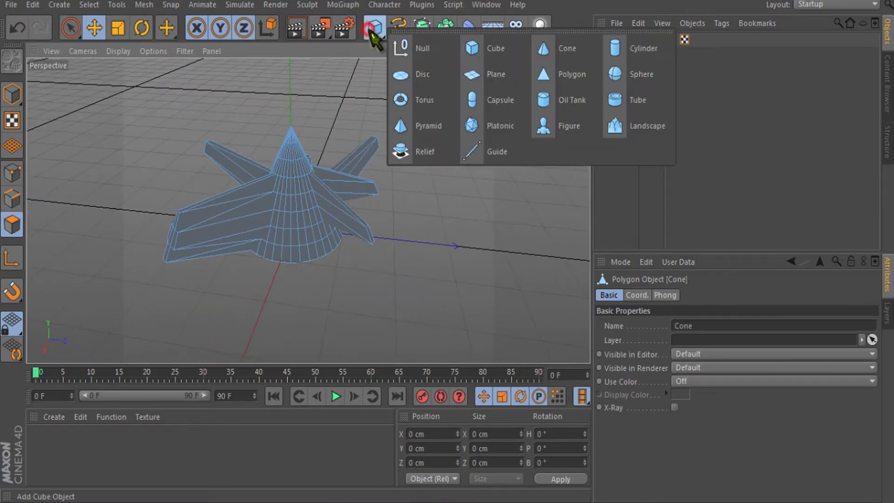
left_click(279, 92)
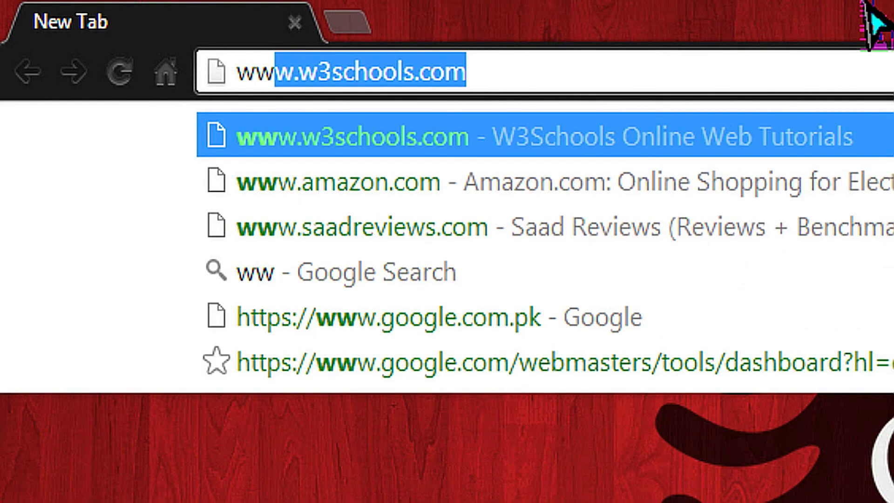
Step: Load the reviews website and go to its xHTML/HTML lessons video page
key("Return")
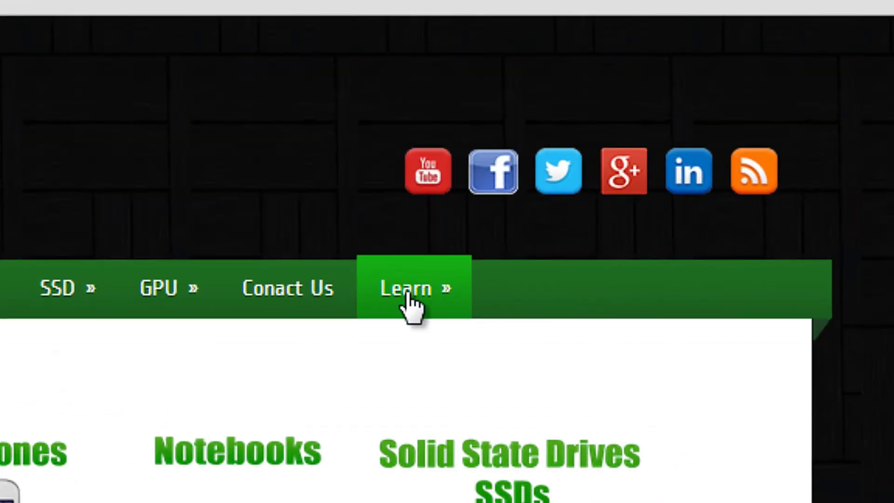
mouse_move(408, 303)
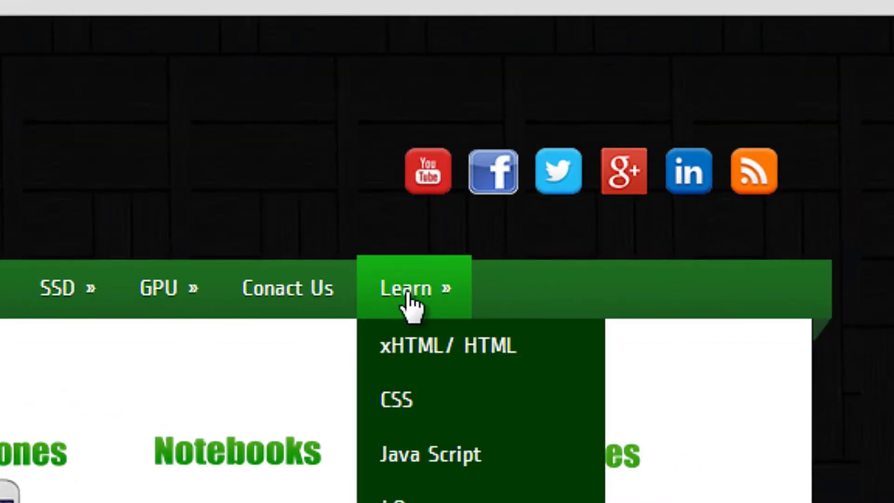
left_click(425, 345)
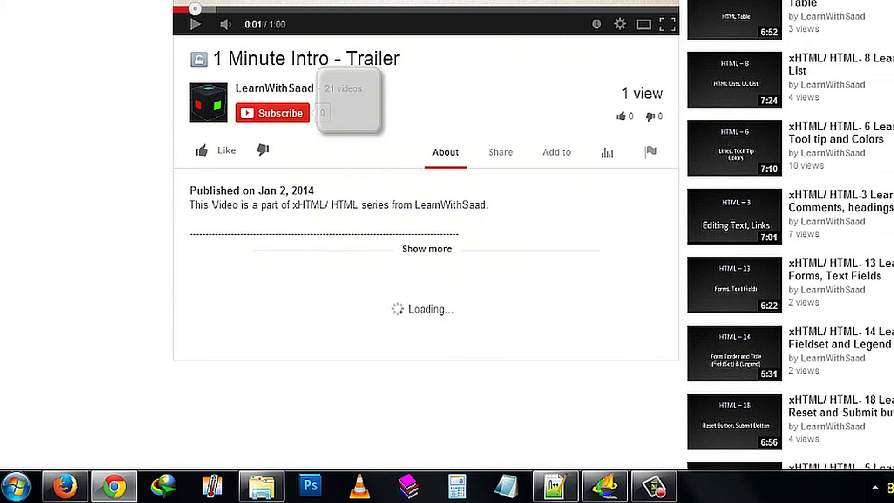